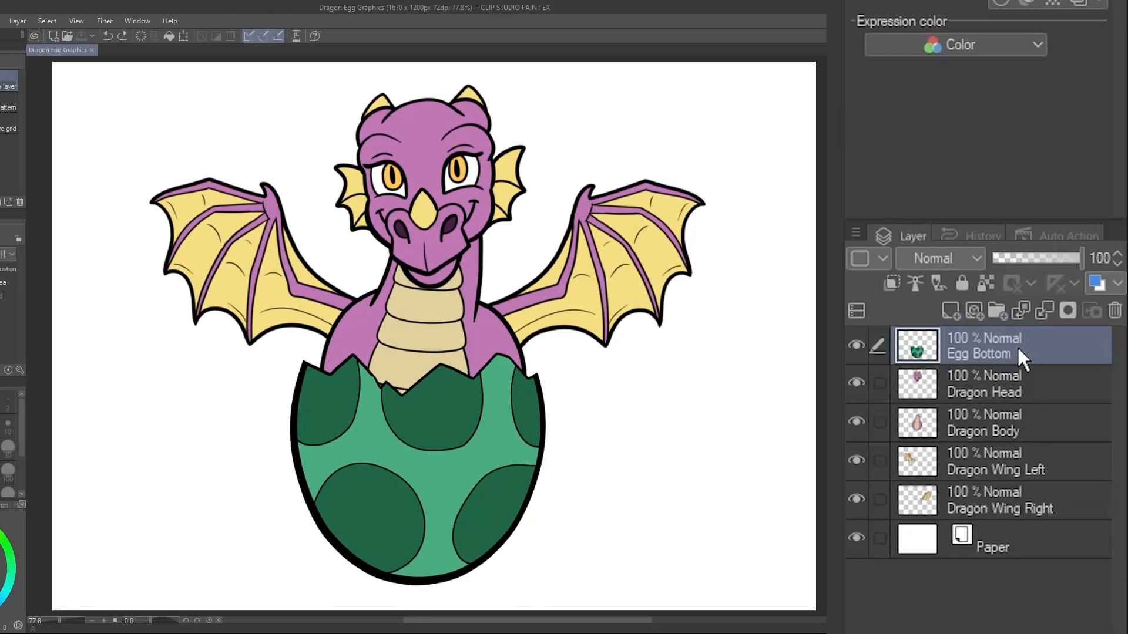
- Create a layer folder above Egg Bottom and move the five egg and dragon layers into it
click(998, 312)
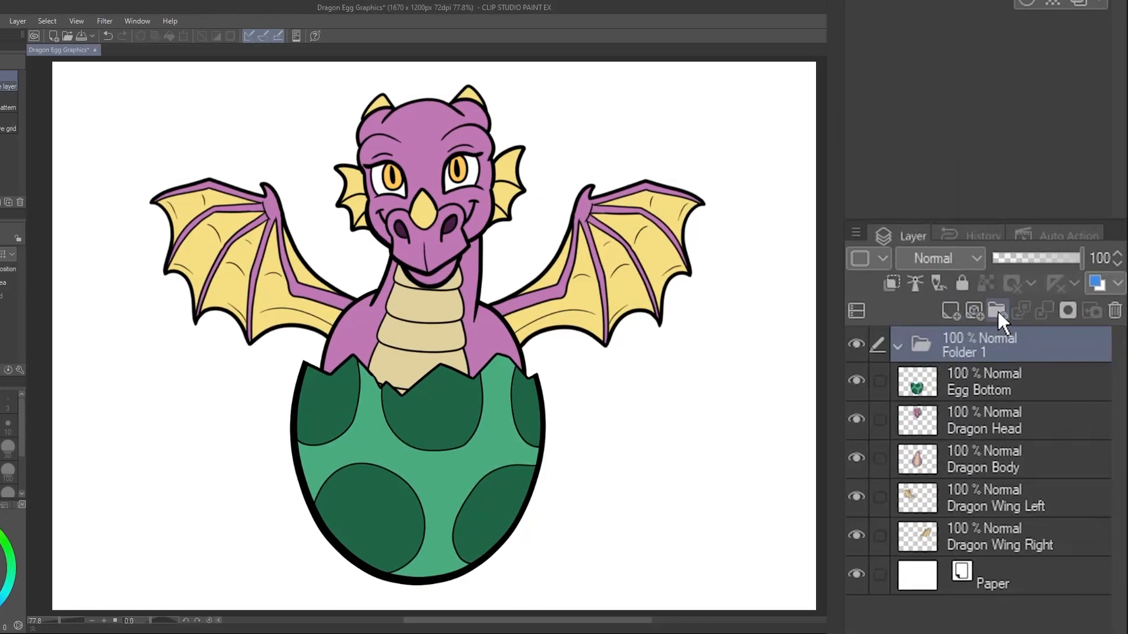
click(1005, 382)
shift+click(1016, 537)
drag(1016, 537, 971, 347)
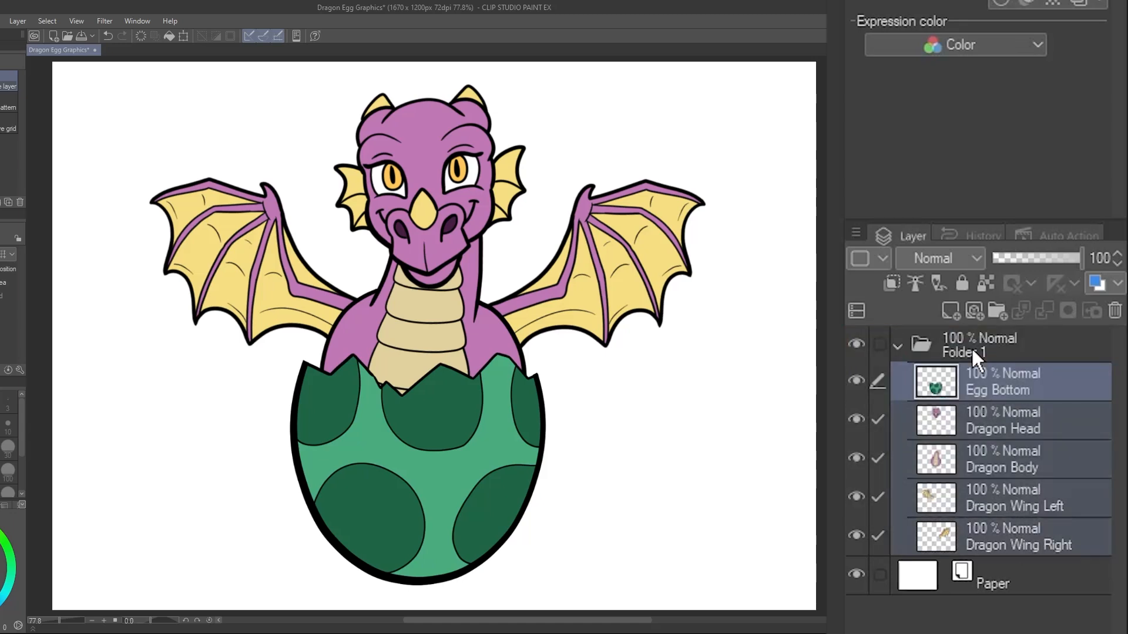
drag(423, 344, 319, 347)
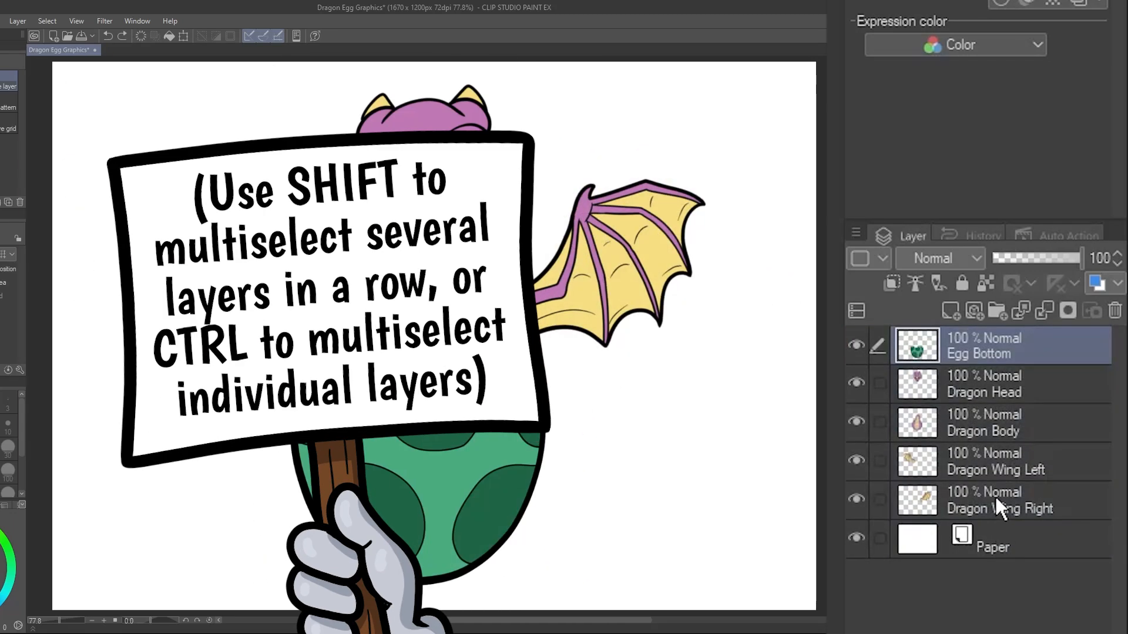
- Put the five selected egg and dragon layers straight into a new folder, and undo the grouping
shift+click(995, 495)
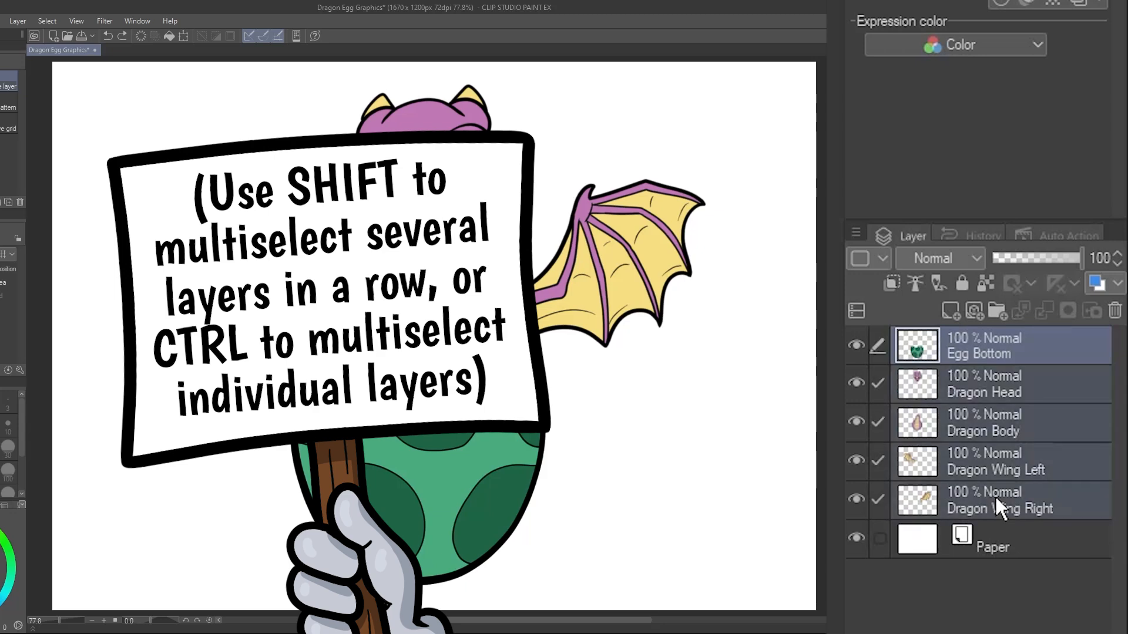
drag(995, 492, 996, 311)
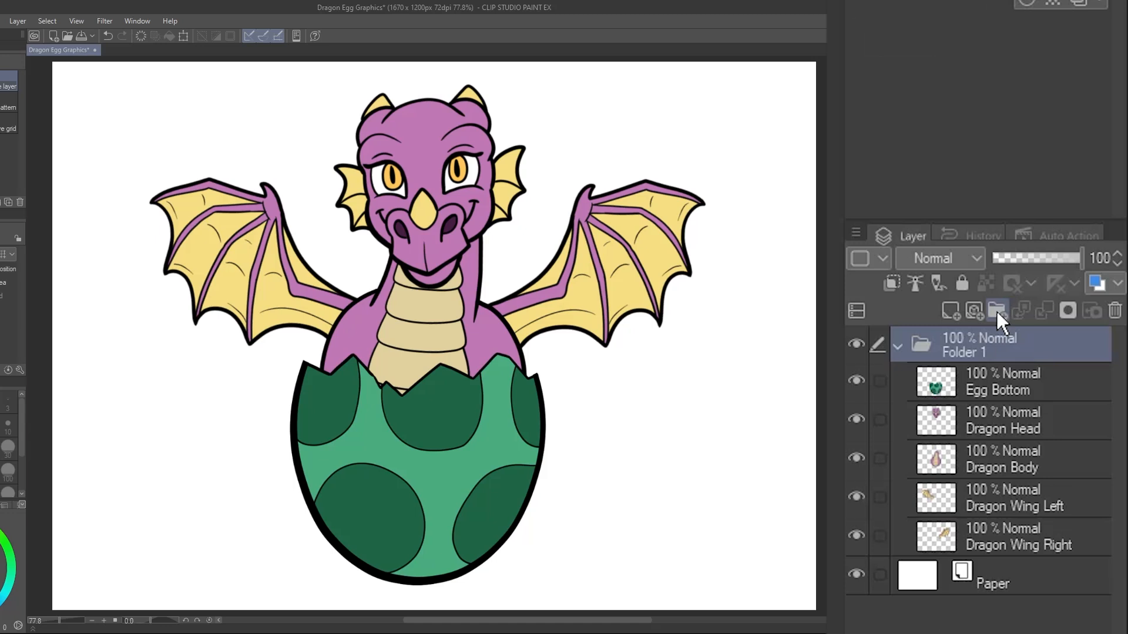
key(ctrl+z)
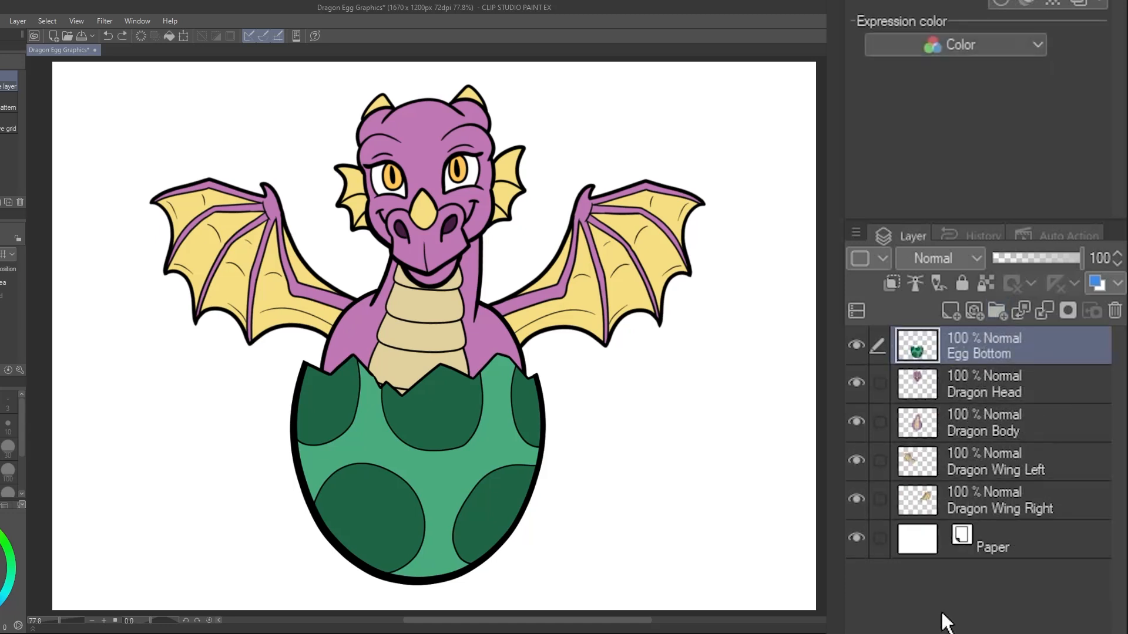
- Group the layers from Egg Bottom through Dragon Wing Right into a folder
shift+click(978, 498)
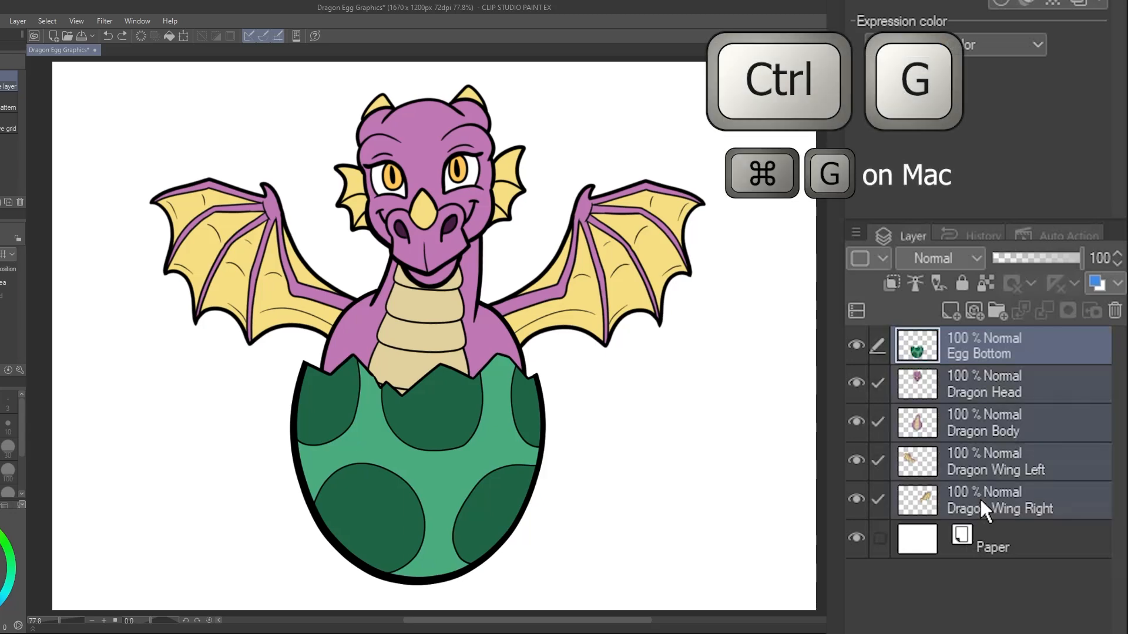
key(ctrl+g)
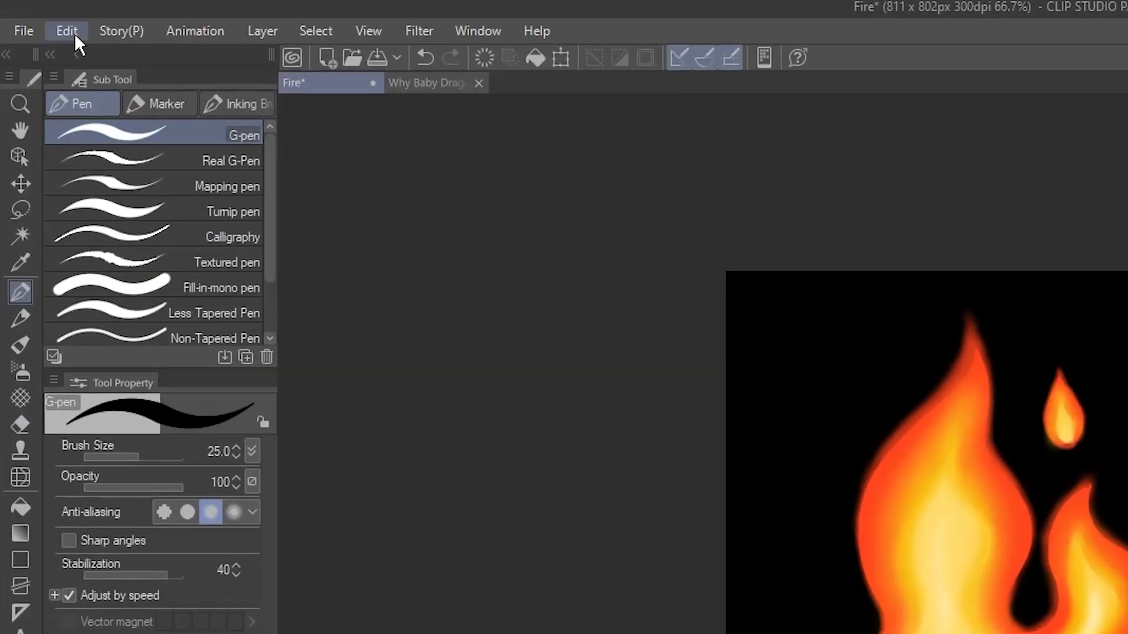
- Copy the flame from the Fire document and paste it into the Why Baby Dragons document
click(74, 33)
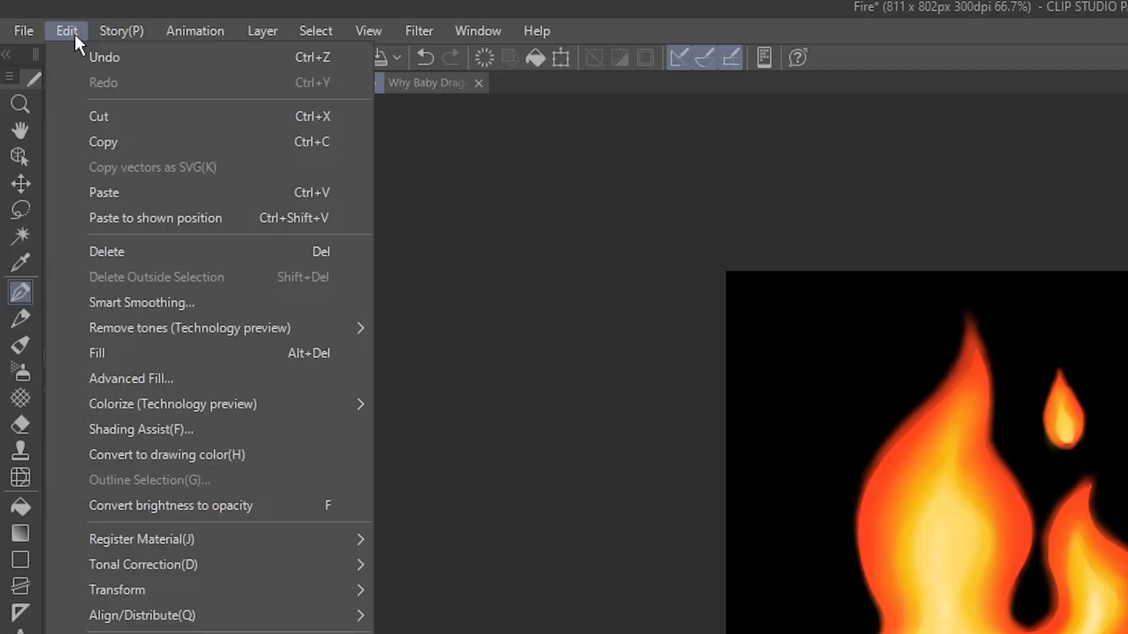
click(147, 138)
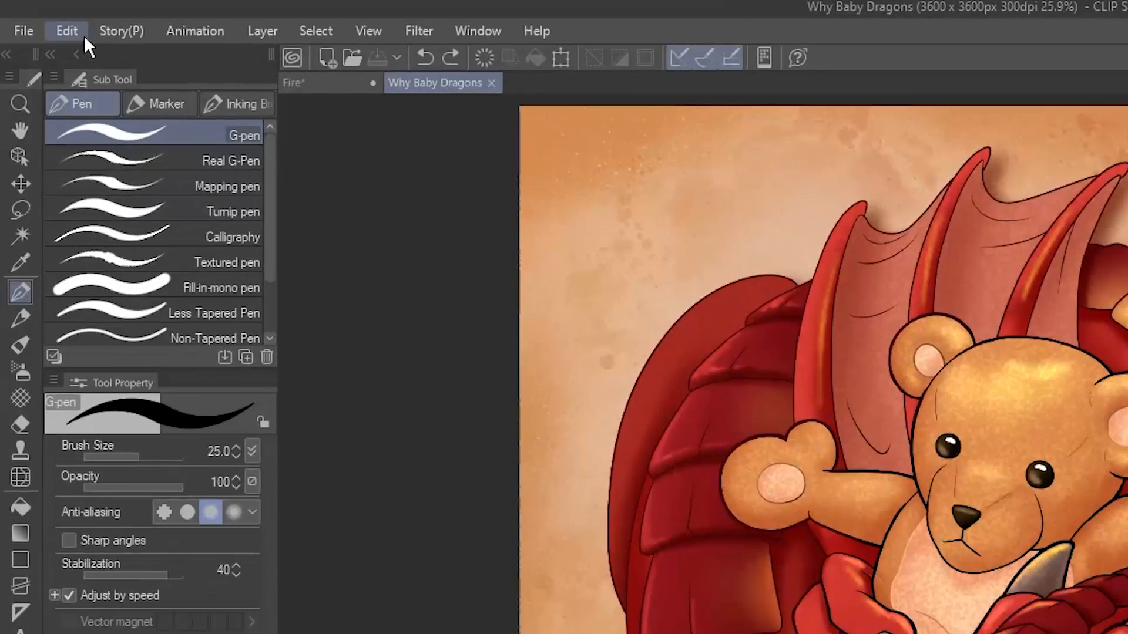
click(45, 22)
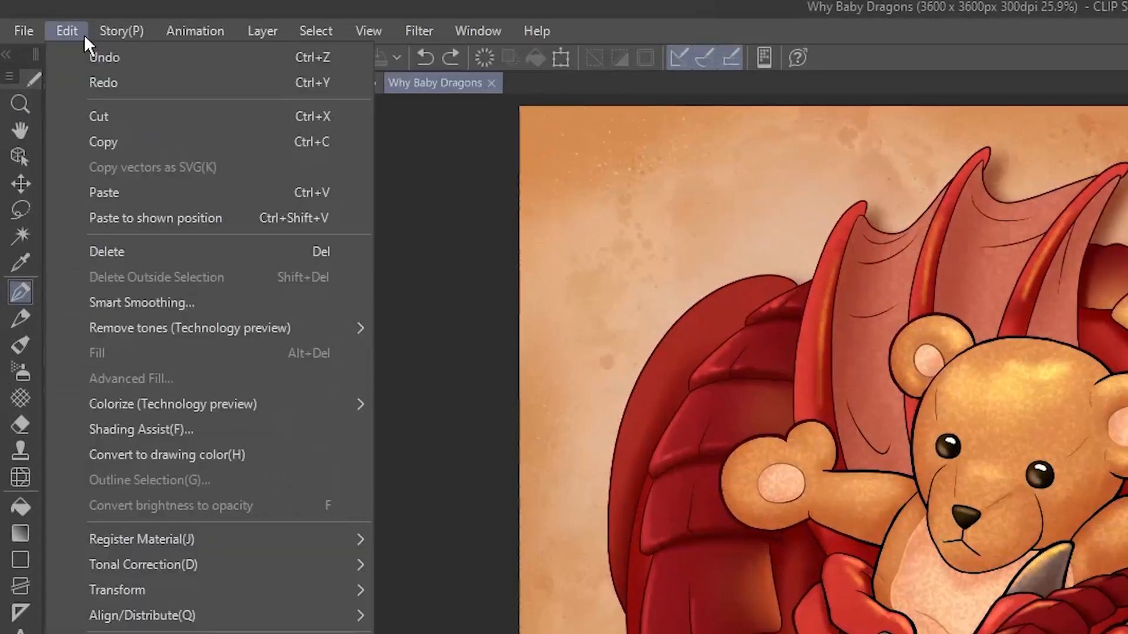
click(142, 188)
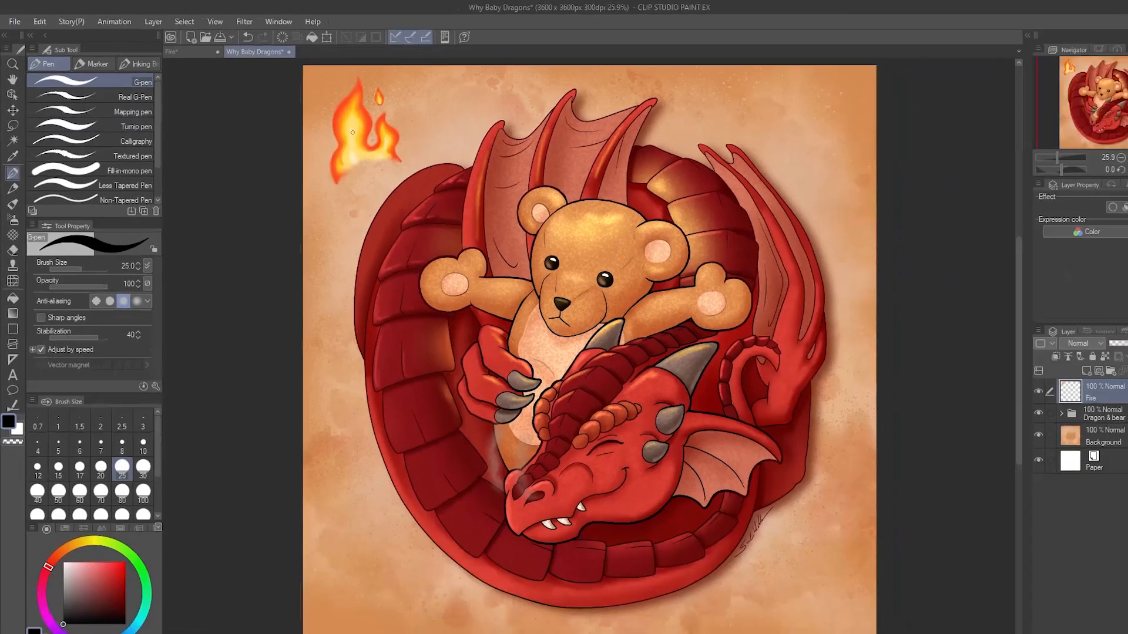
- Move the pasted Fire layer onto the teddy bear's head, and return to the Pen tool
key(k)
drag(340, 130, 559, 185)
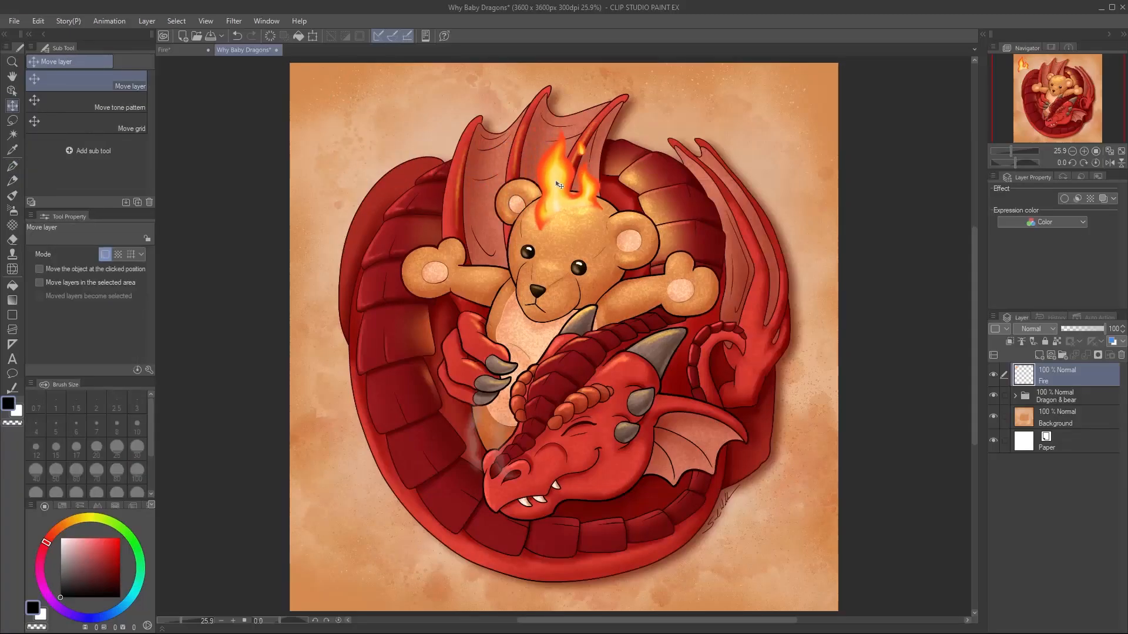
key(p)
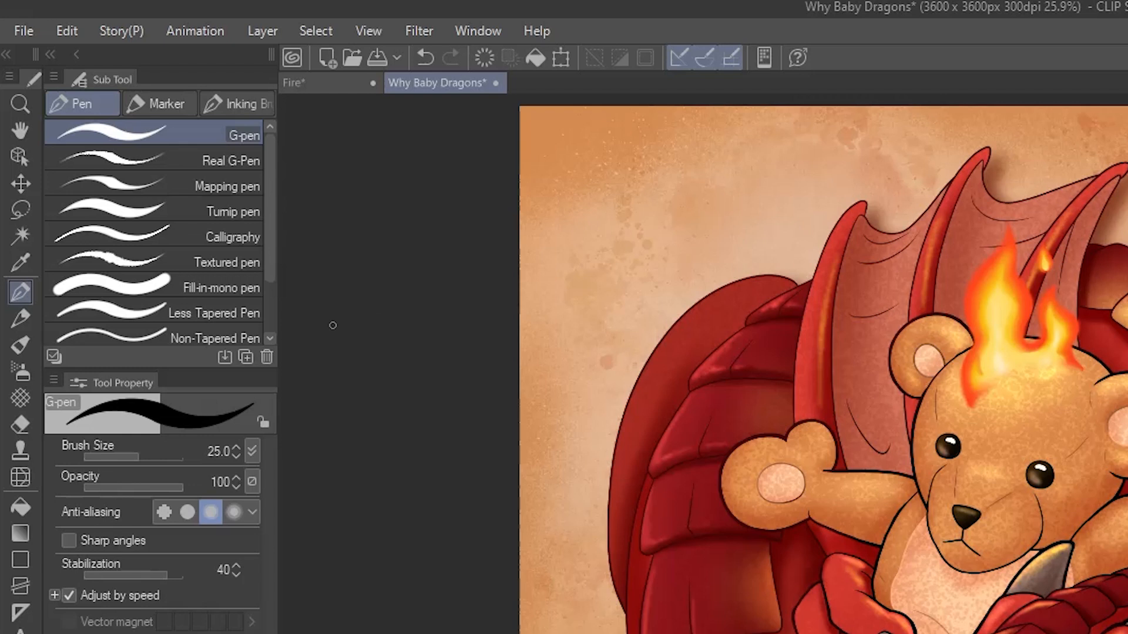
- Create a new document from the clipboard contents
click(26, 36)
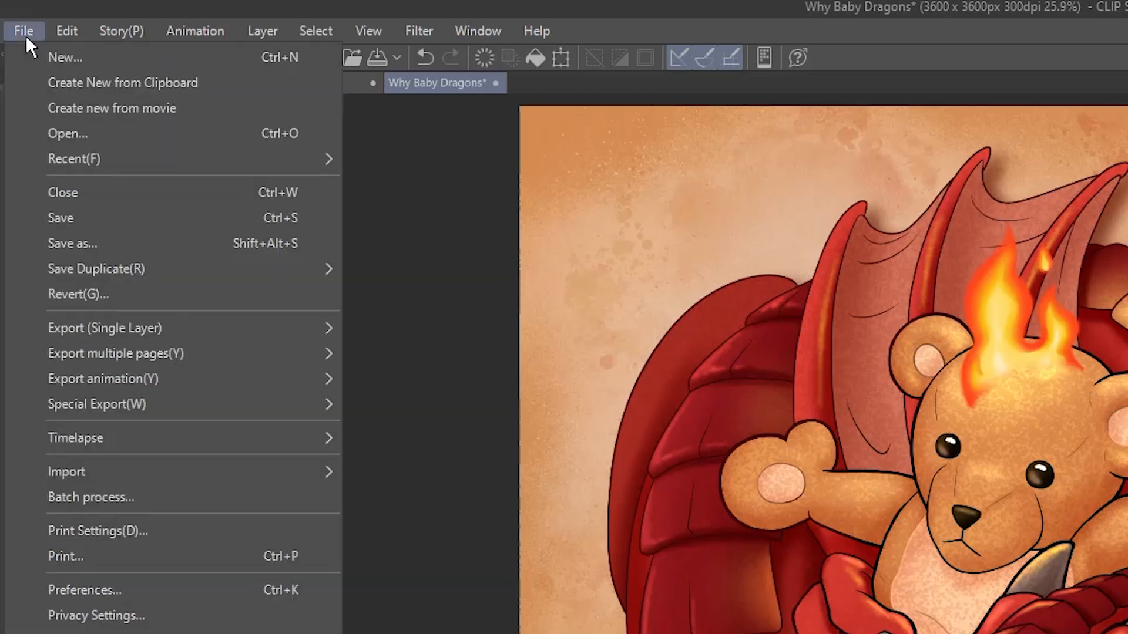
click(30, 86)
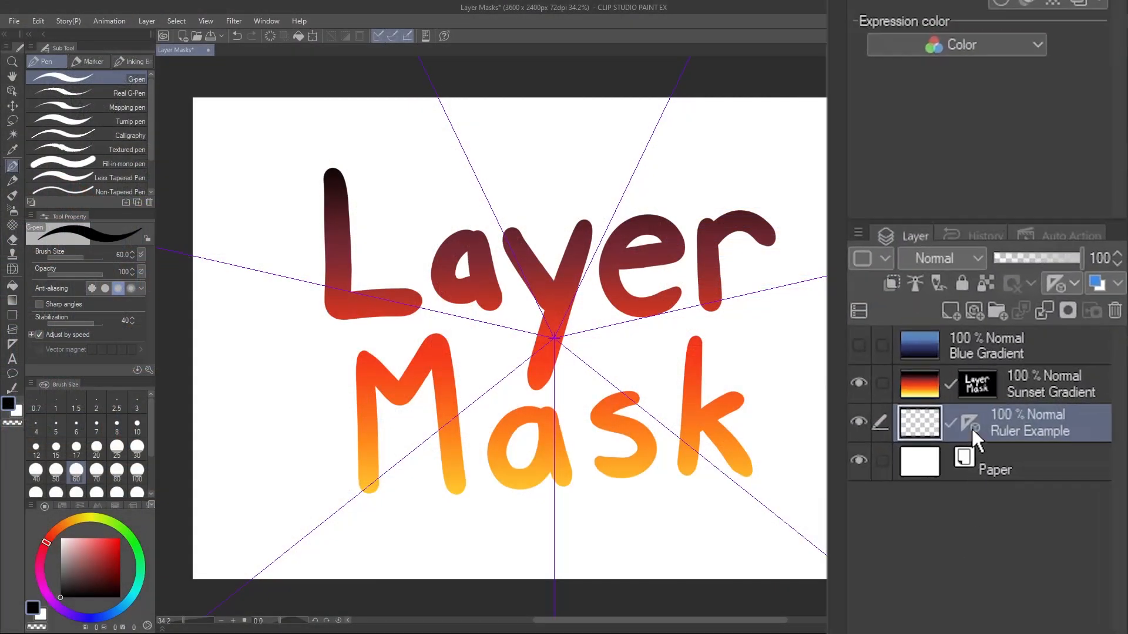
- Move the ruler from the Ruler Example layer to the Paper layer and copy it so both layers have it
drag(971, 428, 974, 460)
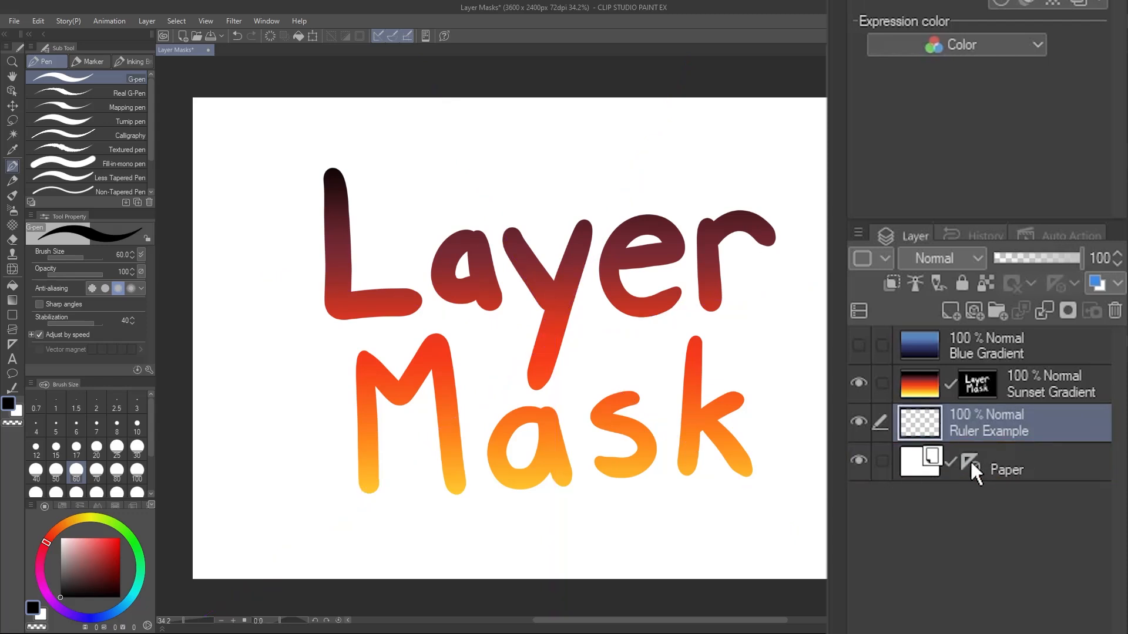
drag(970, 459, 970, 421)
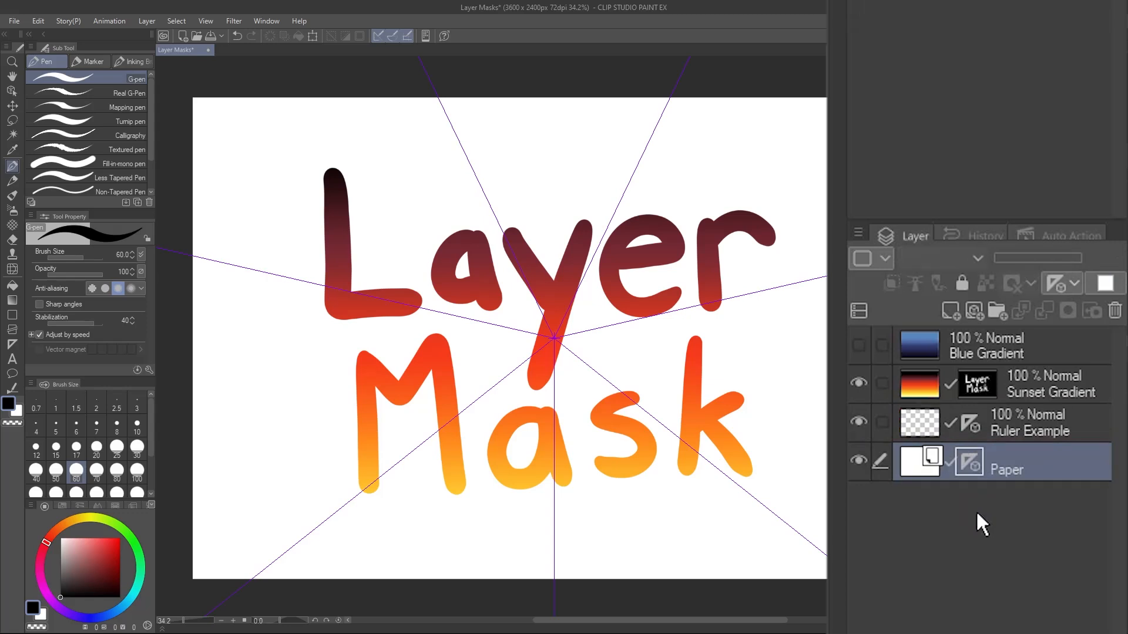
- Move the layer mask from Sunset Gradient to Blue Gradient and make the Blue Gradient layer visible
drag(973, 377, 972, 345)
click(858, 345)
- Copy the Blue Gradient layer's mask onto the Sunset Gradient layer, and toggle Blue Gradient's visibility to compare both
key(alt)
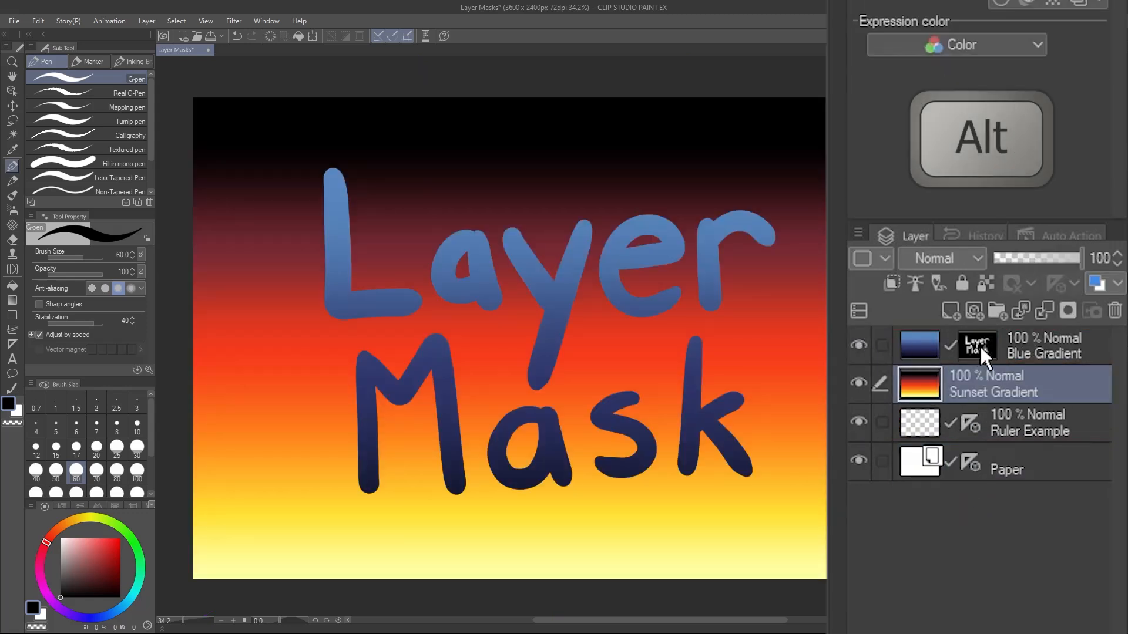
drag(979, 355, 975, 381)
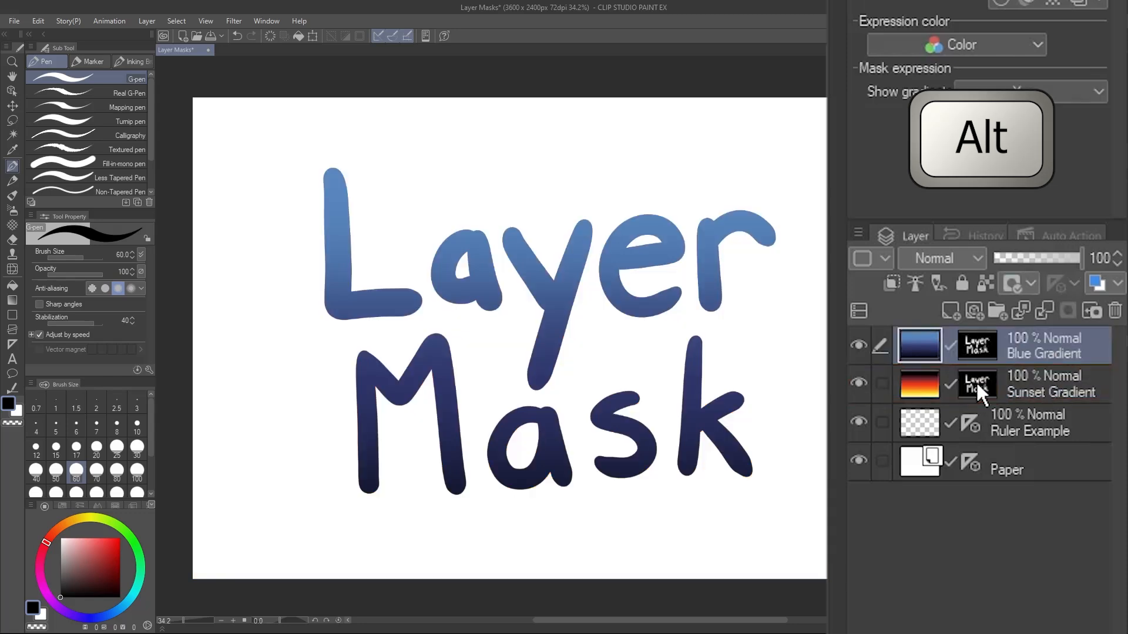
click(858, 346)
click(858, 346)
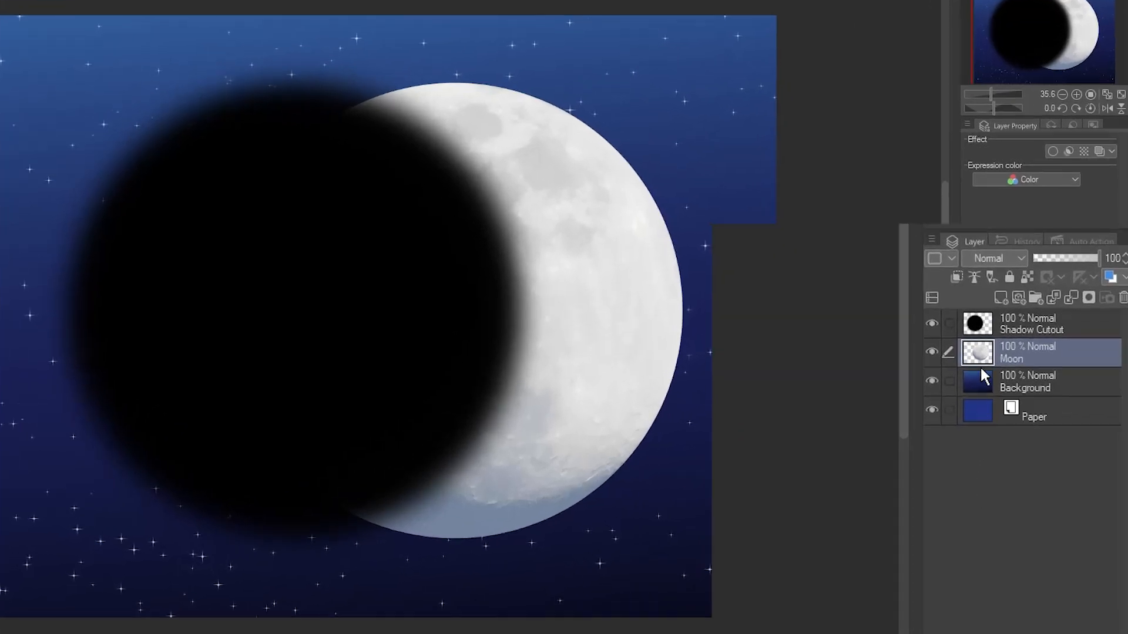
- Create a selection from the contents of the Moon layer
right_click(1002, 378)
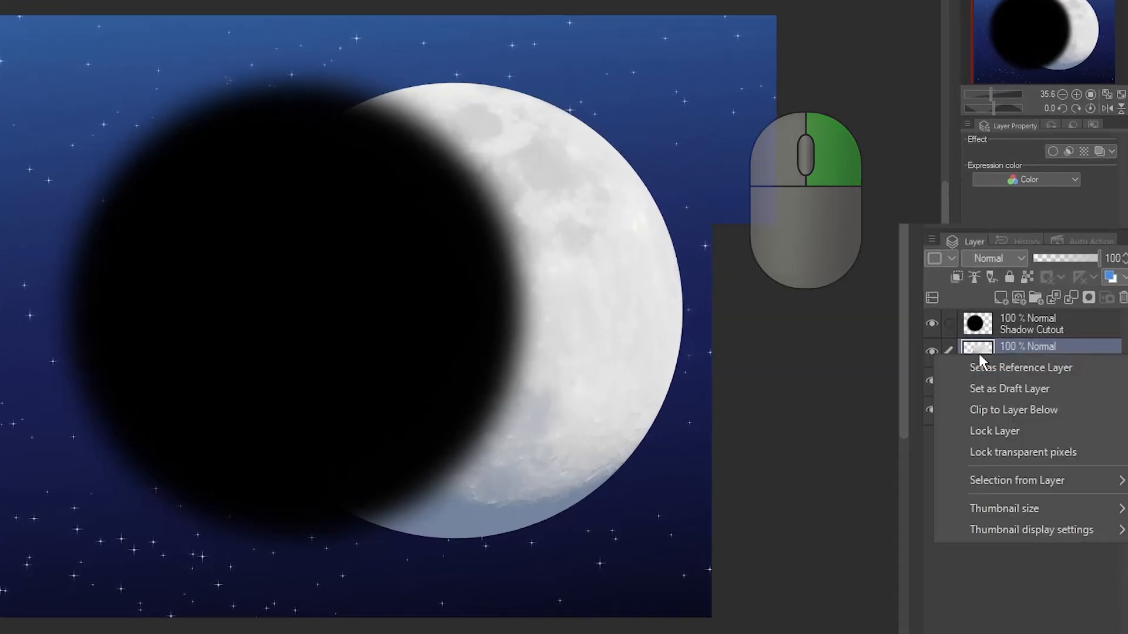
mouse_move(955, 480)
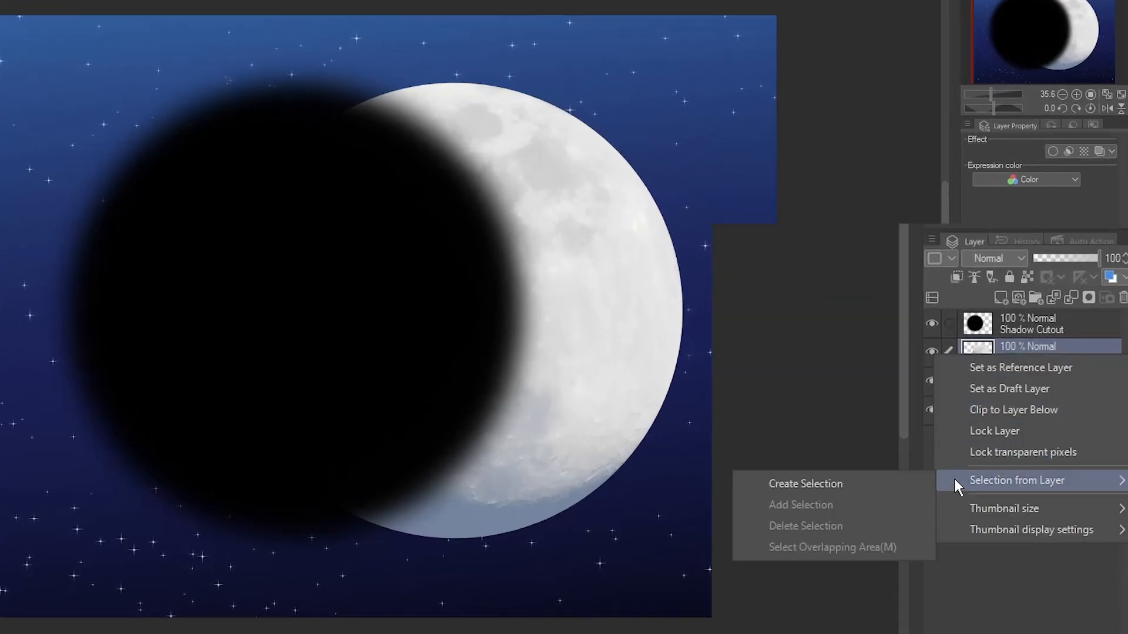
click(882, 483)
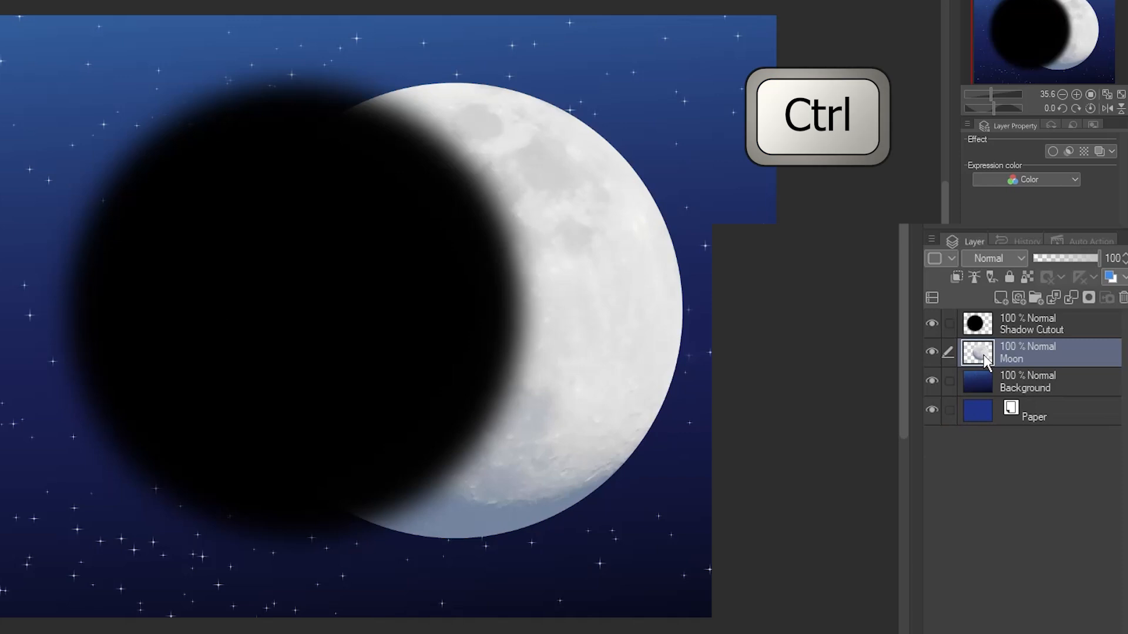
ctrl+click(984, 356)
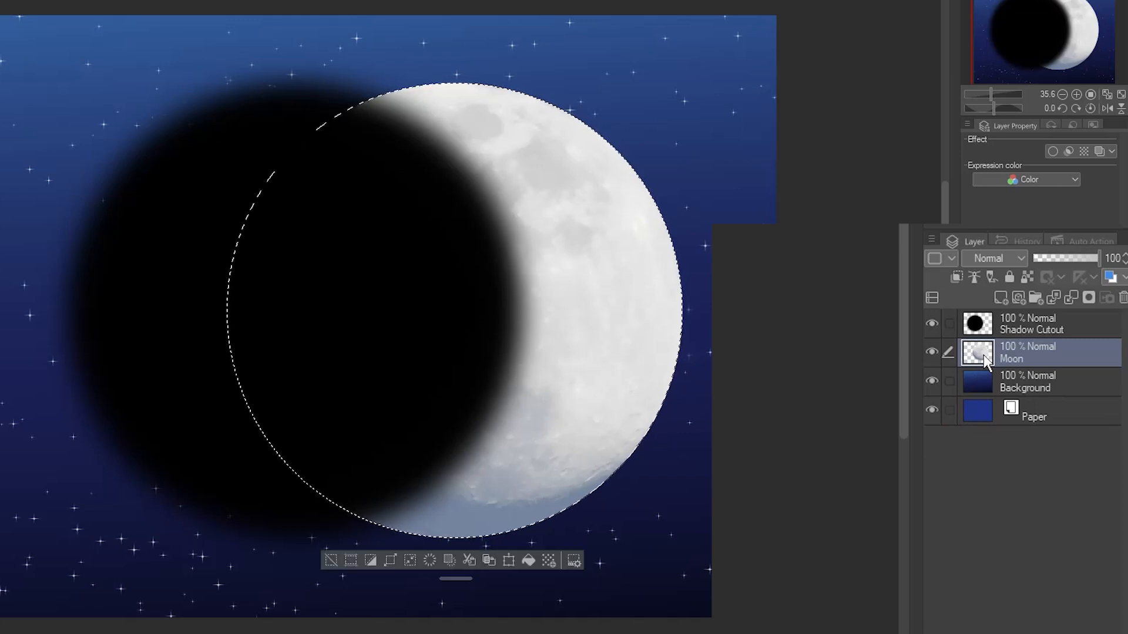
- Add the Shadow Cutout layer's area to the existing moon selection
right_click(981, 325)
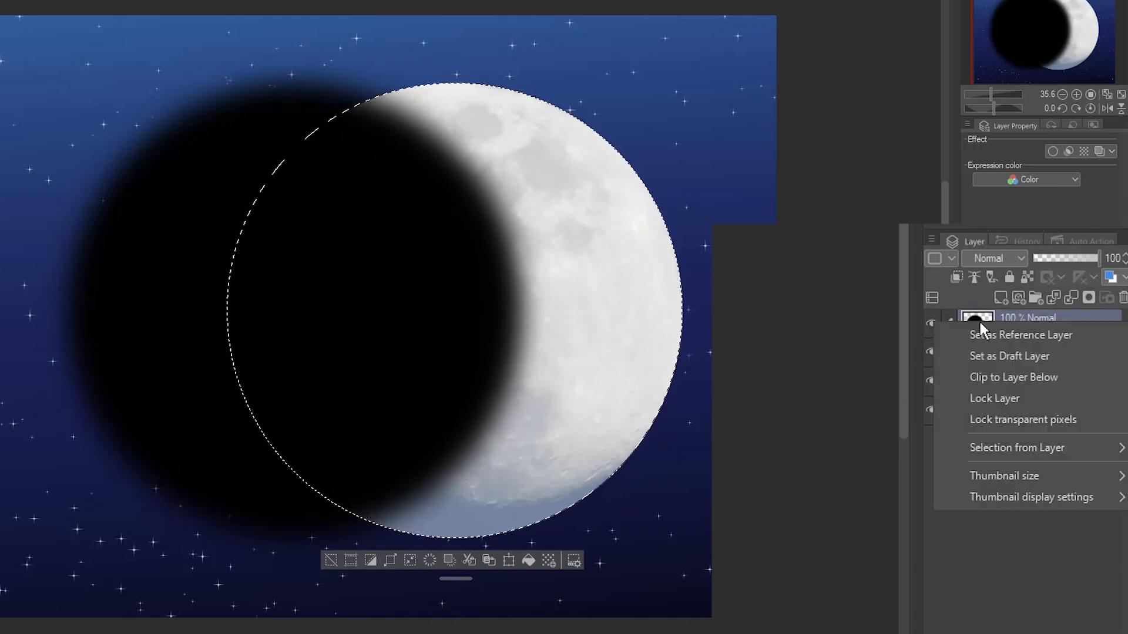
mouse_move(956, 443)
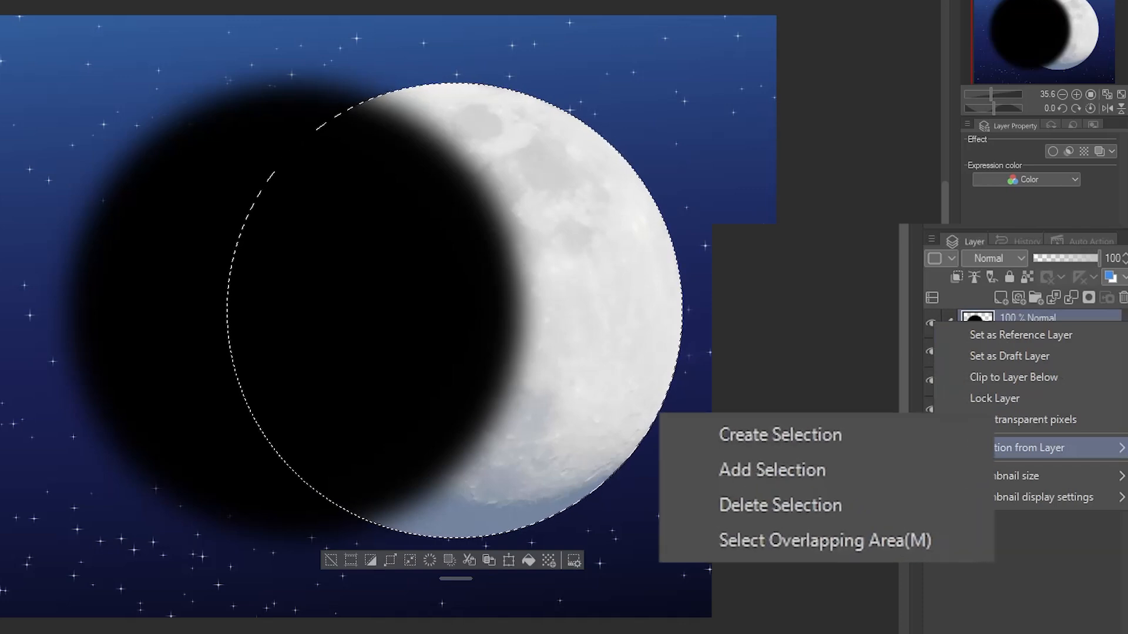
click(887, 477)
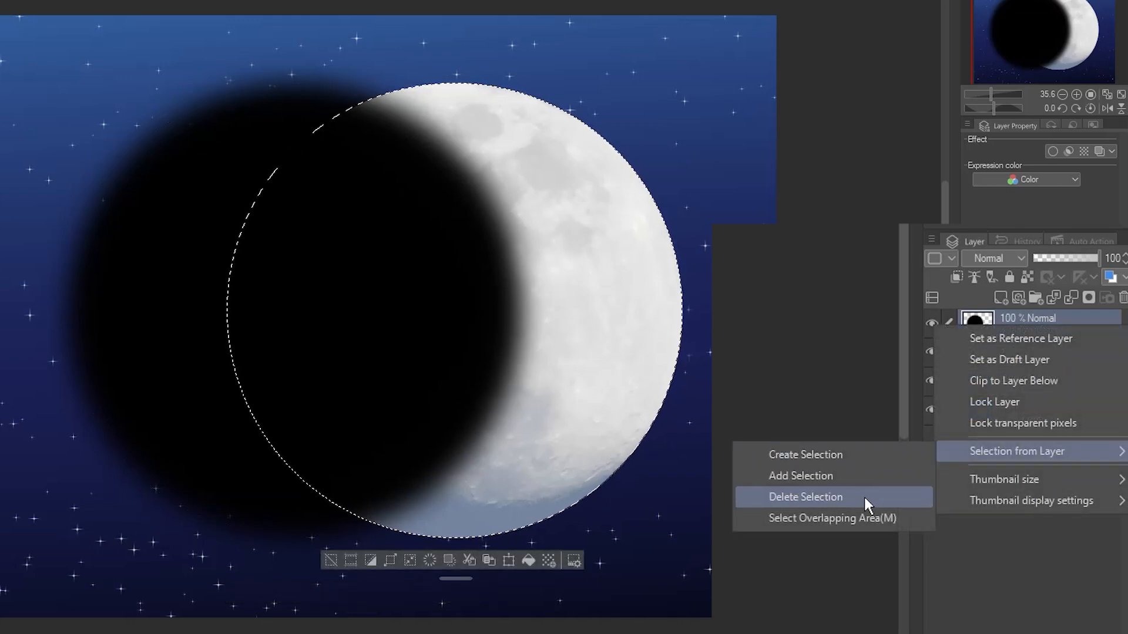
- Try subtracting the Shadow Cutout layer's area from the moon selection, and try selecting only their overlapping area
click(865, 497)
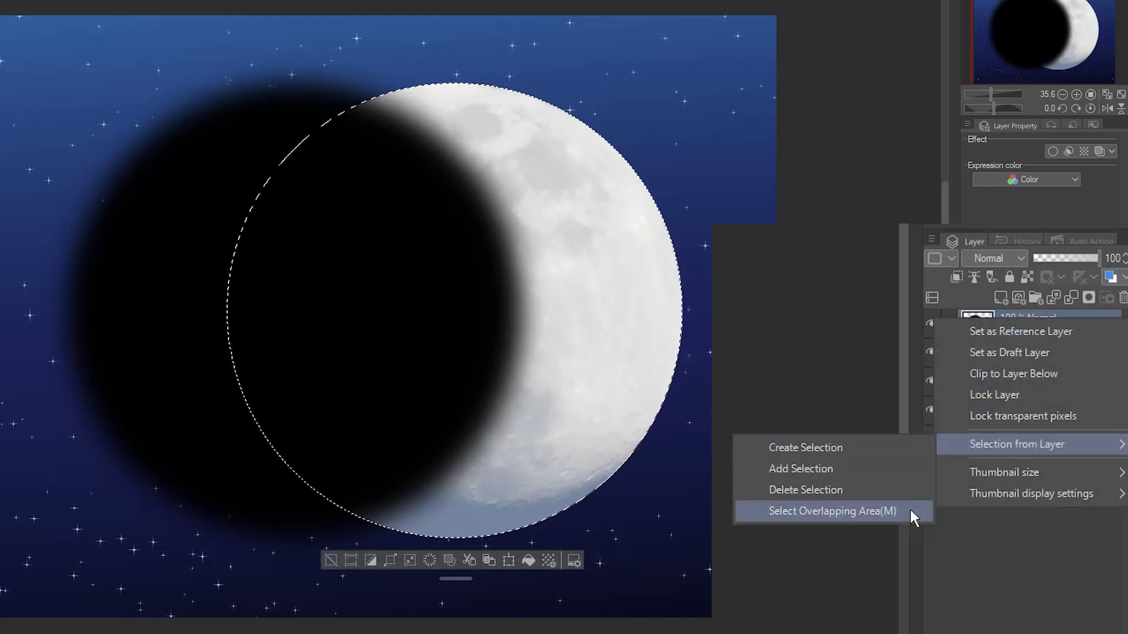
click(910, 510)
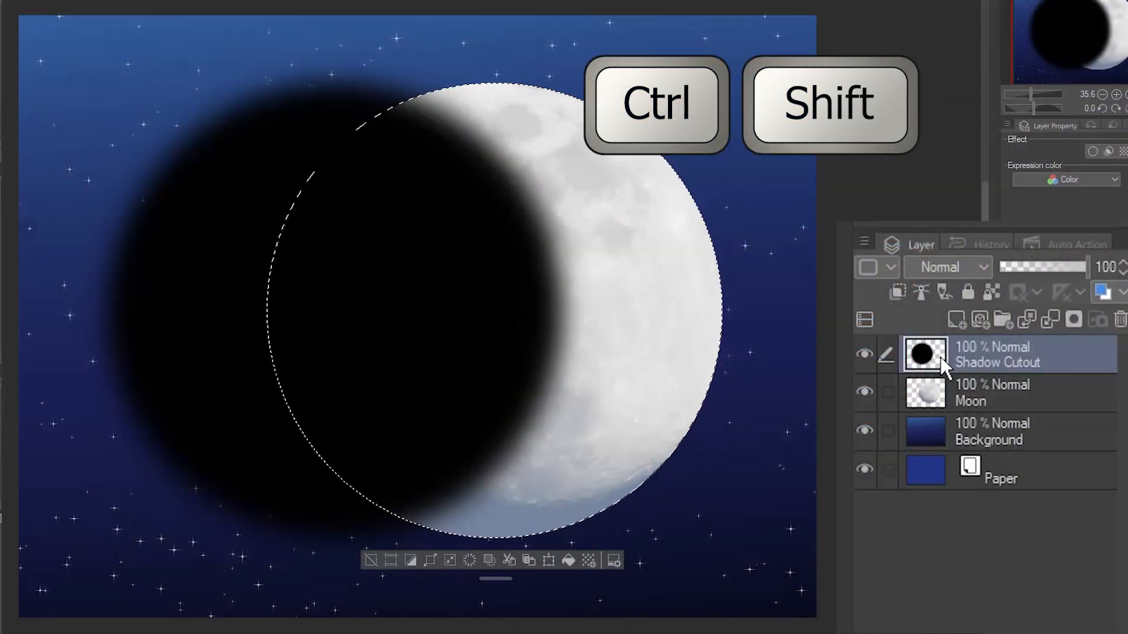
- Undo a trial addition of the Shadow Cutout area to the moon selection and select only where the two overlap
ctrl+shift+click(924, 354)
key(ctrl+z)
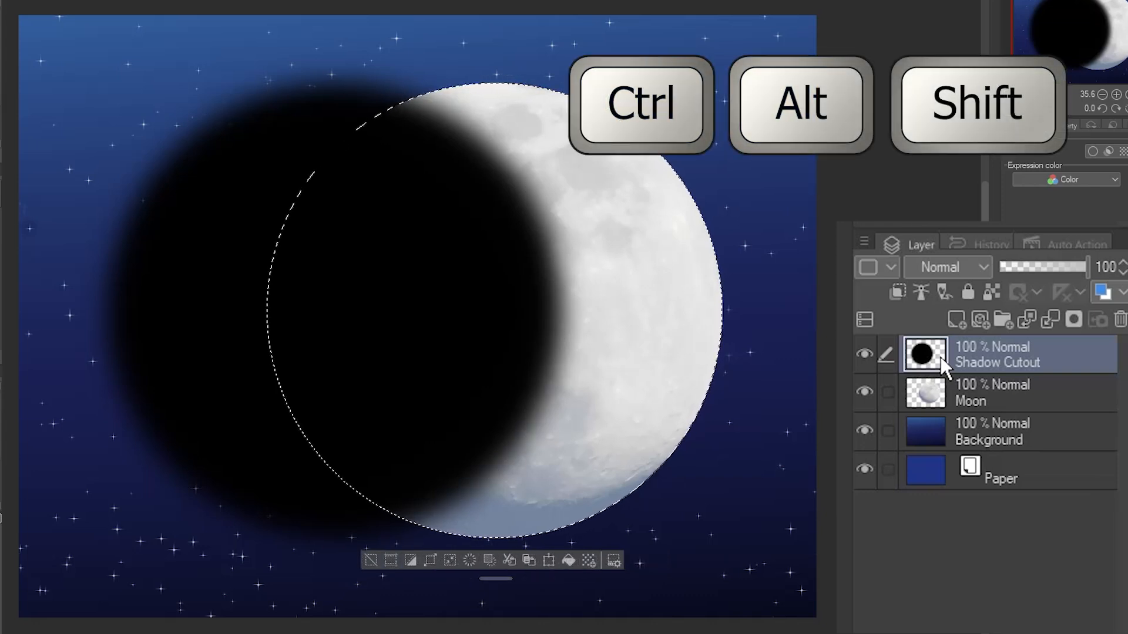
ctrl+alt+shift+click(925, 354)
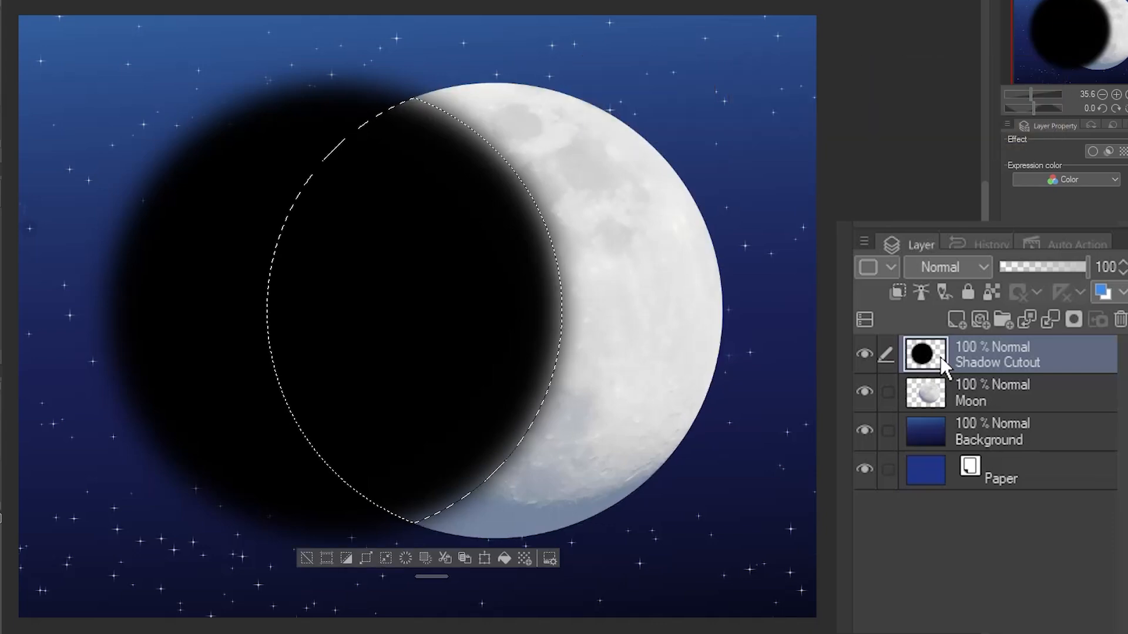